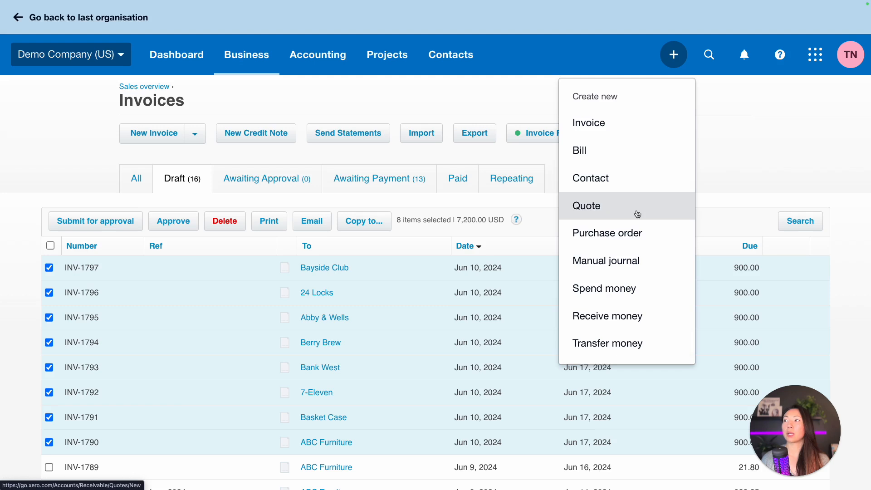
Step: Create a new quote, QU-0001, with issue date 10 Jun 2024 and expiry 10 Jul 2024
{"action": "left_click", "coordinate": [638, 213]}
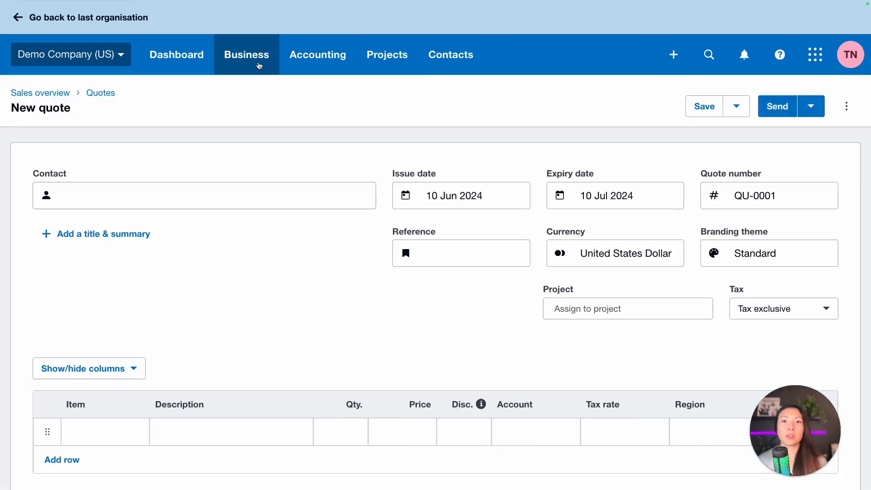
Step: Search 'abc' and set ABC Furniture as the quote's contact, applying its defaults
{"action": "left_click", "coordinate": [259, 66]}
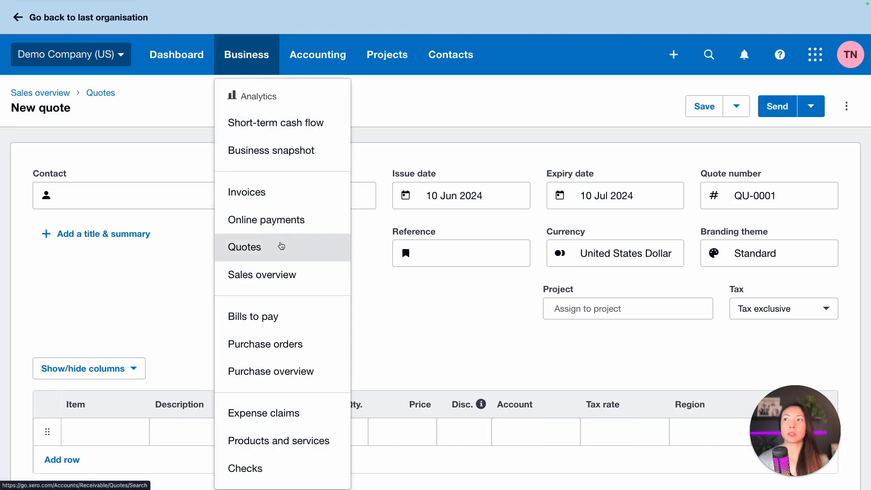
{"action": "left_click", "coordinate": [158, 202]}
{"action": "type", "text": "abc"}
{"action": "left_click", "coordinate": [197, 241]}
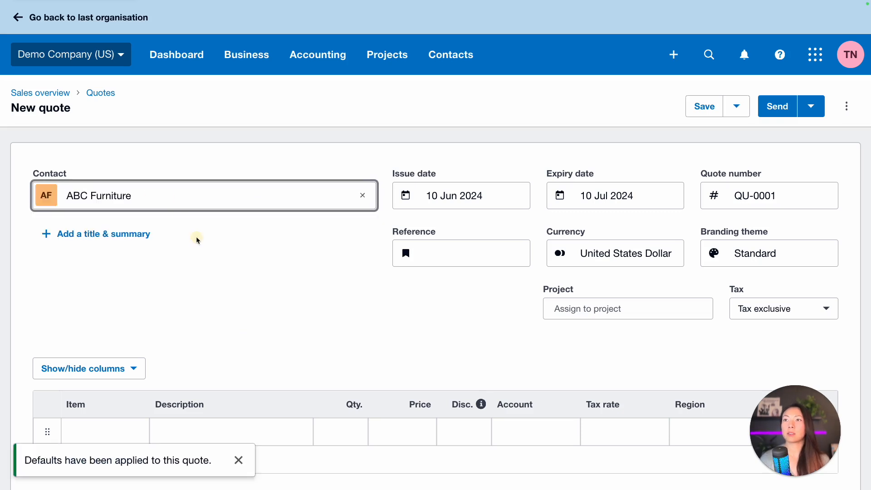
{"action": "scroll", "coordinate": [301, 235], "scroll_direction": "down", "scroll_amount": 1}
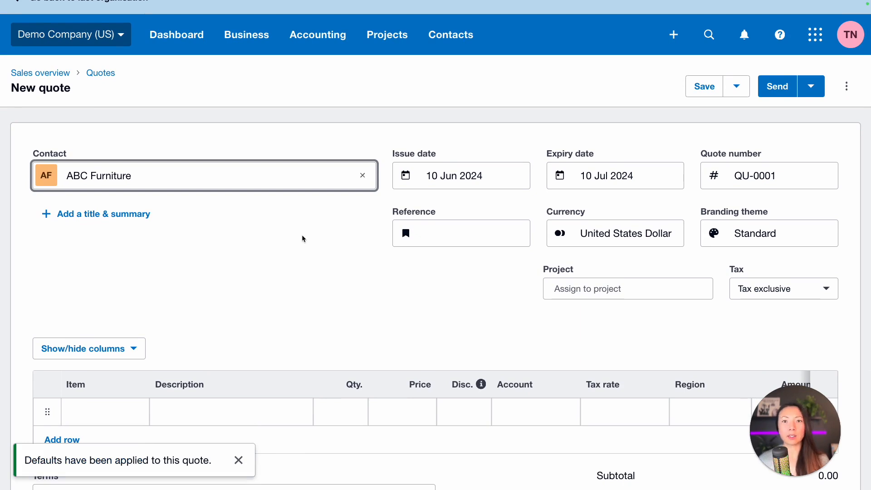
{"action": "scroll", "coordinate": [302, 235], "scroll_direction": "down", "scroll_amount": 1}
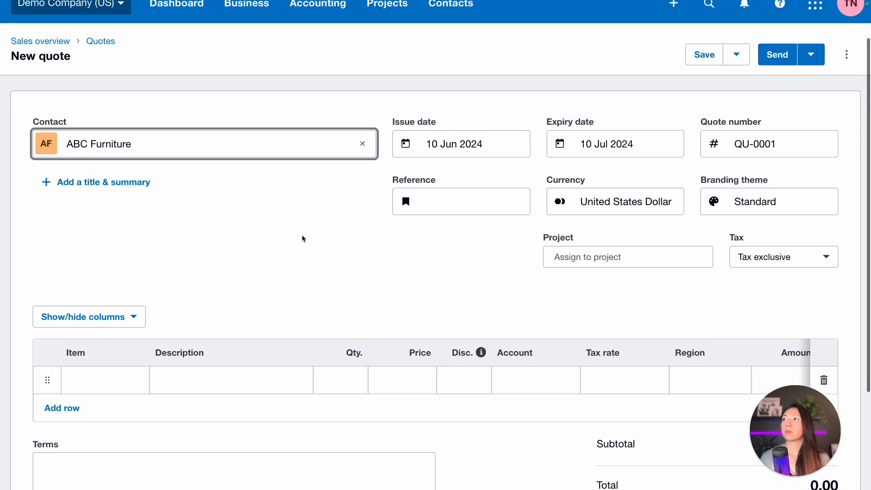
{"action": "scroll", "coordinate": [301, 235], "scroll_direction": "down", "scroll_amount": 1}
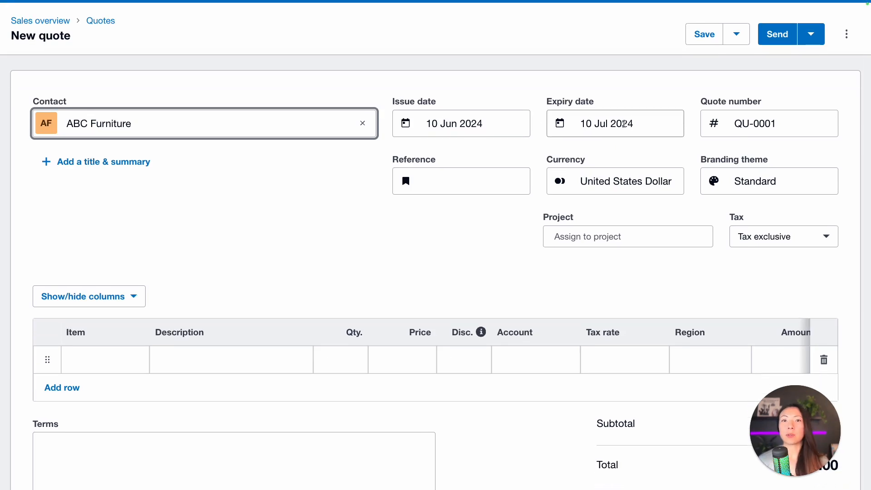
Step: Check the suggested expiry dates but keep the expiry at 10 Jul 2024
{"action": "left_click", "coordinate": [624, 124]}
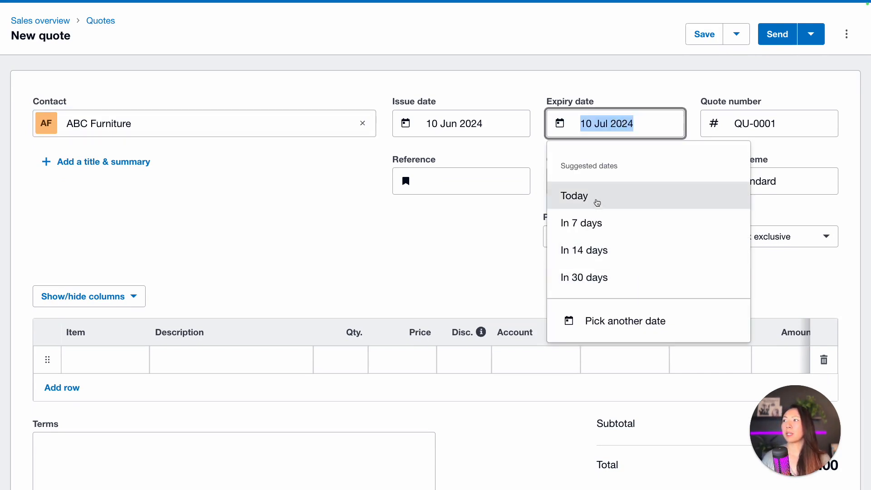
{"action": "left_click", "coordinate": [665, 276]}
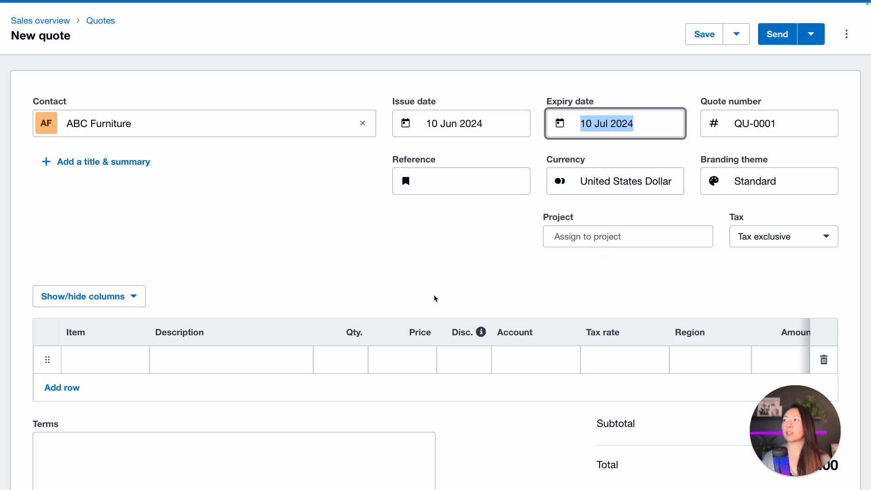
{"action": "left_click", "coordinate": [620, 79]}
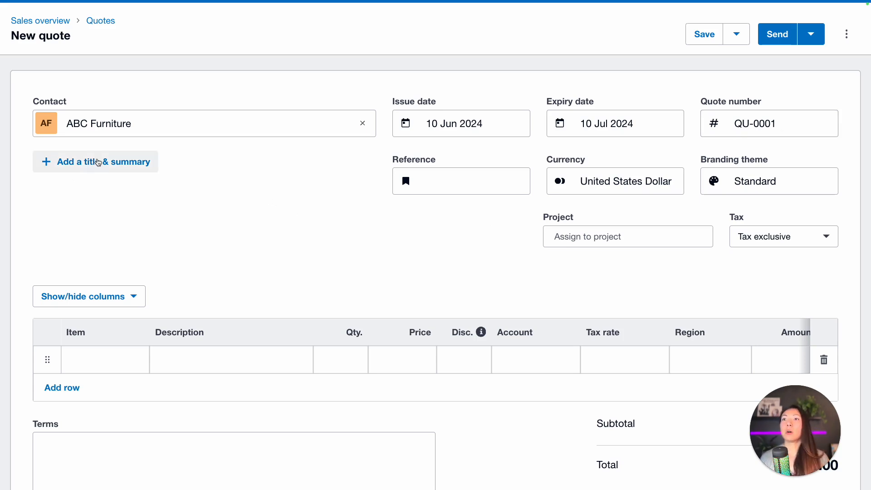
Step: Add the title 'Monthly Bookkeeping and Accounting Package' to the quote, leaving the summary empty
{"action": "left_click", "coordinate": [127, 163]}
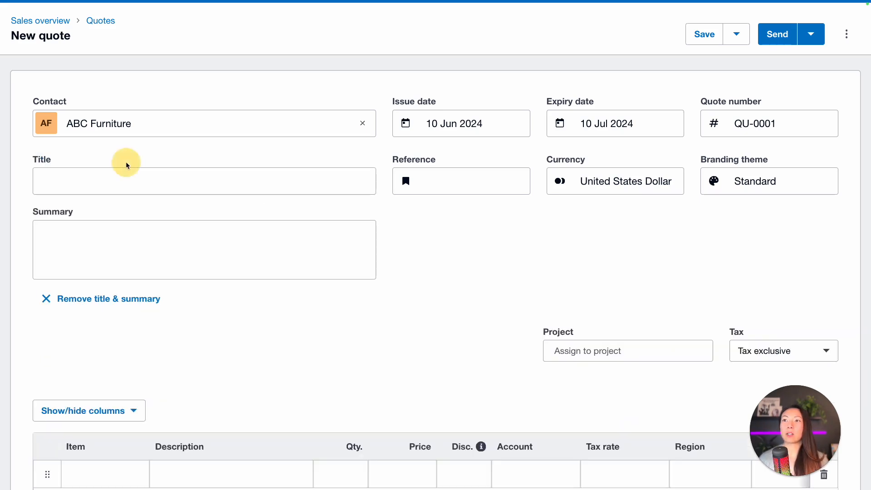
{"action": "left_click", "coordinate": [166, 180]}
{"action": "type", "text": "Monthl"}
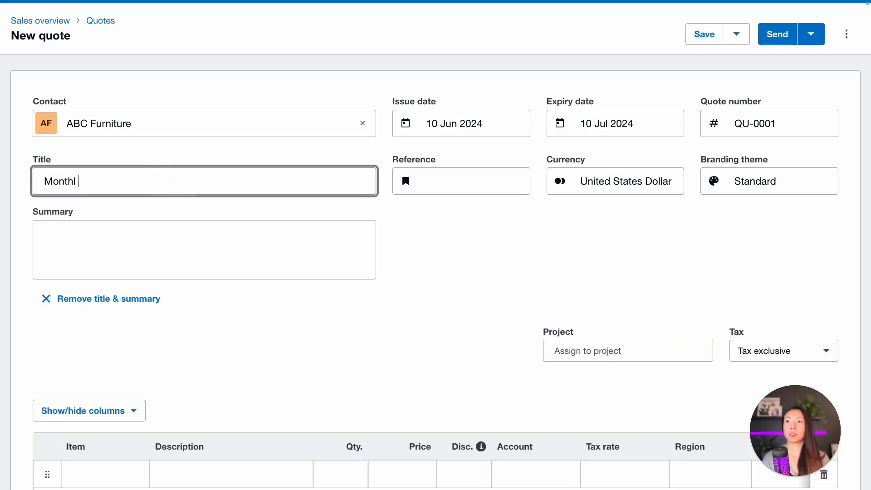
{"action": "type", "text": "y Book"}
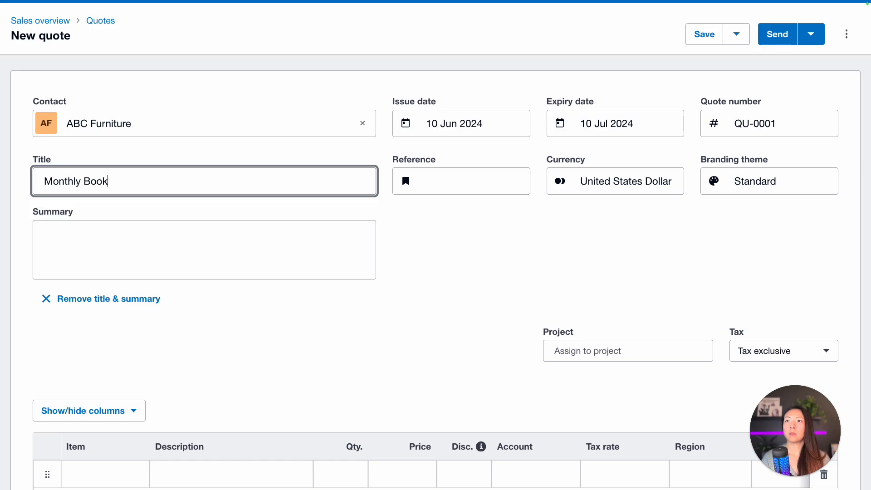
{"action": "type", "text": "keeping and Acco"}
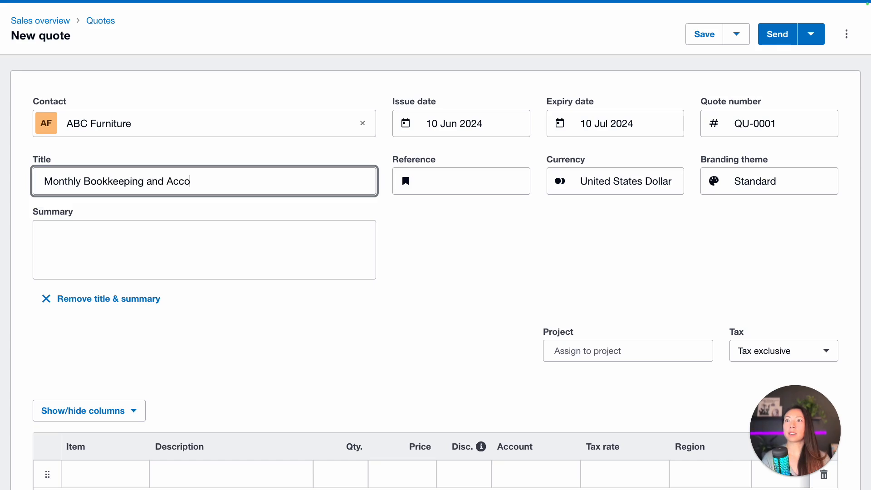
{"action": "type", "text": "unting Package"}
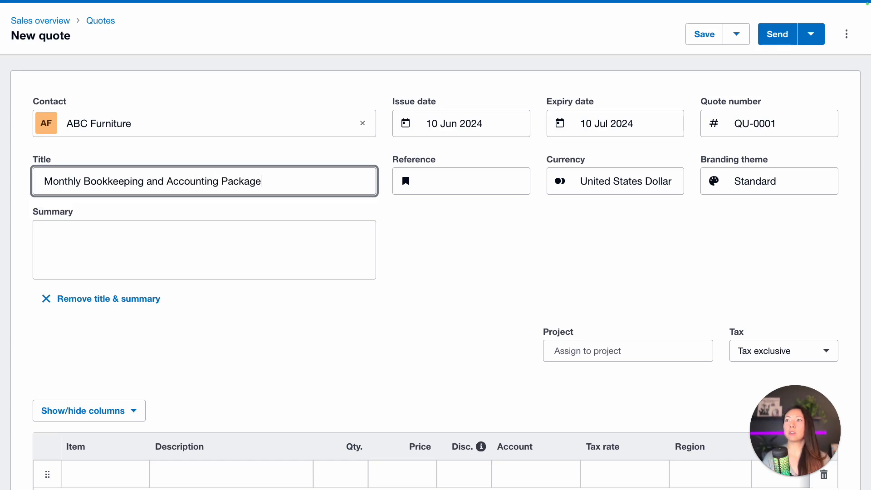
{"action": "key", "text": "Tab"}
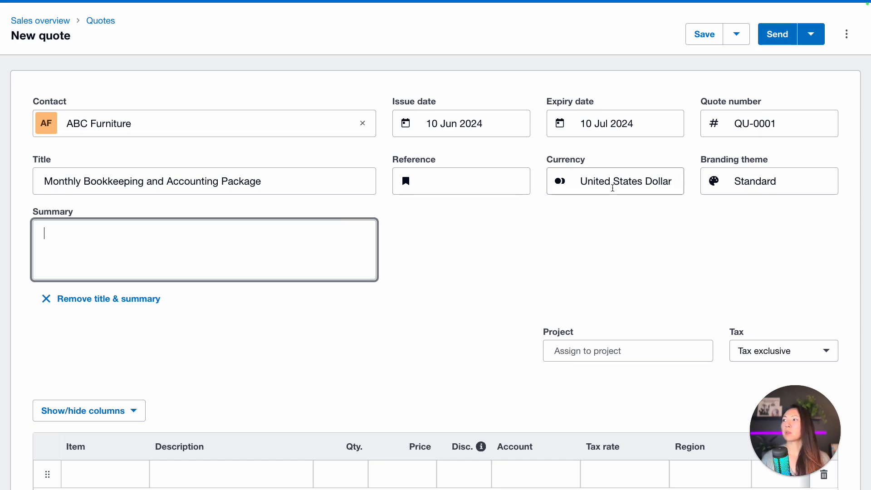
{"action": "scroll", "coordinate": [613, 188], "scroll_direction": "down", "scroll_amount": 1}
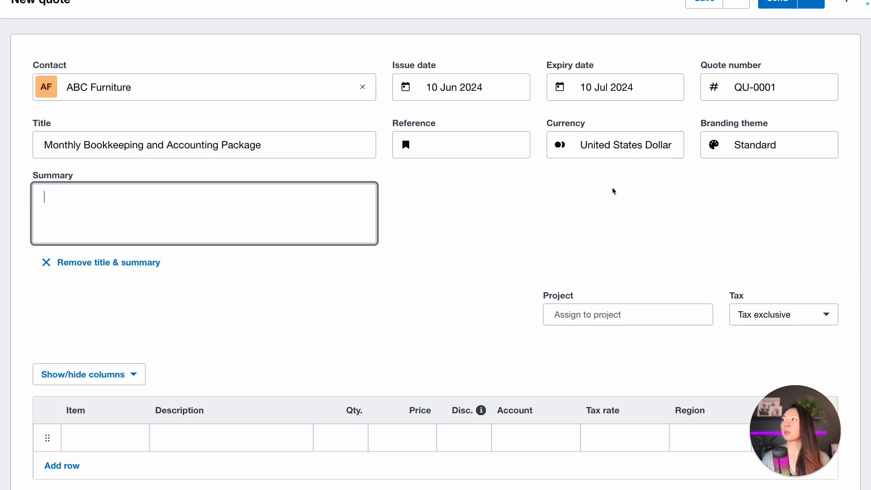
{"action": "left_click", "coordinate": [820, 140]}
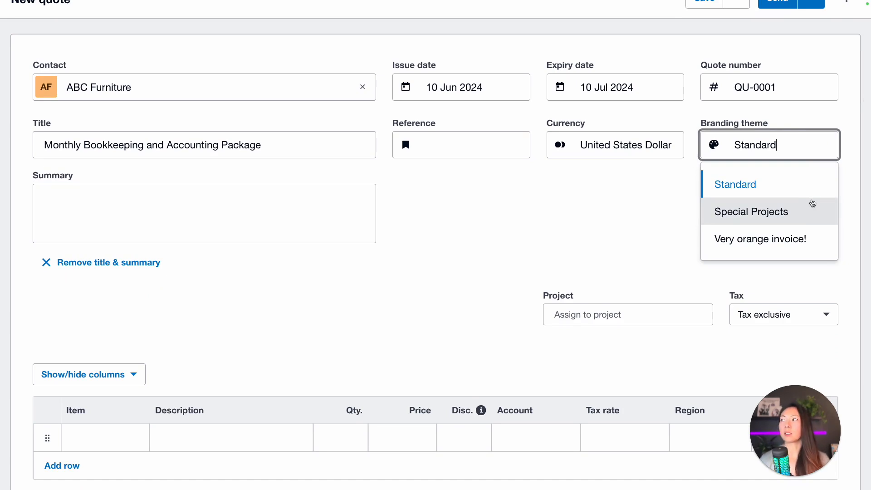
{"action": "left_click", "coordinate": [617, 220]}
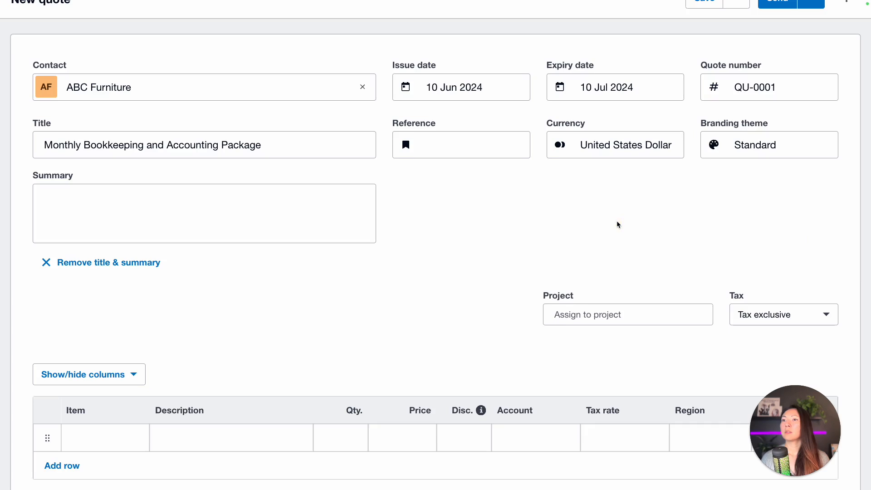
{"action": "scroll", "coordinate": [617, 220], "scroll_direction": "down", "scroll_amount": 3}
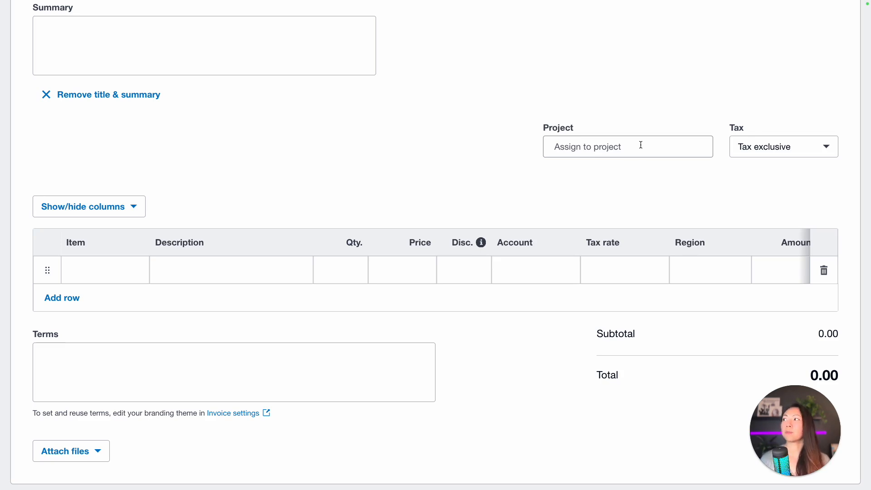
Step: Switch the quote's tax setting from Tax exclusive to No tax
{"action": "left_click", "coordinate": [810, 147]}
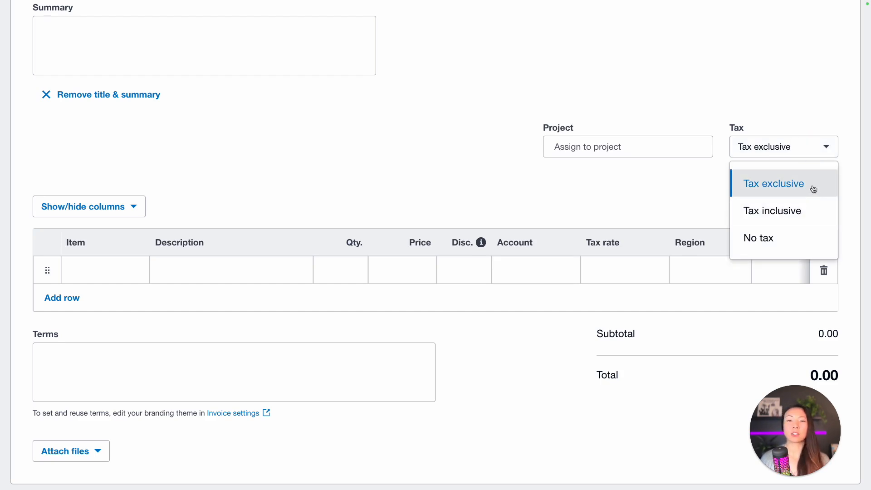
{"action": "left_click", "coordinate": [776, 239]}
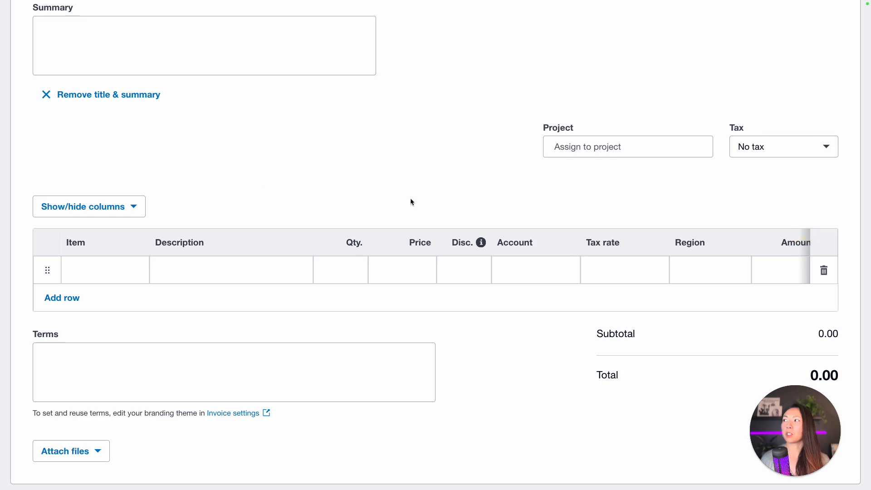
{"action": "scroll", "coordinate": [101, 216], "scroll_direction": "down", "scroll_amount": 1}
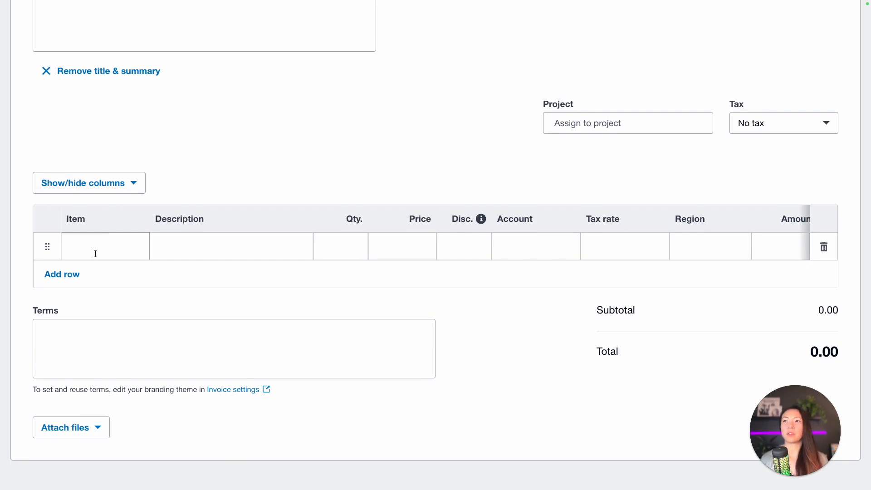
Step: Search the first line's item list for 'serv', then 'cons', then clear the search
{"action": "left_click", "coordinate": [110, 249]}
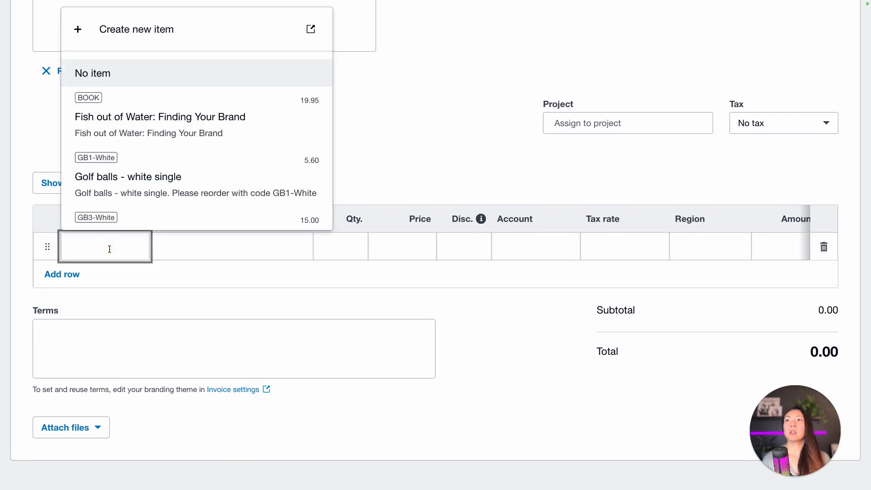
{"action": "scroll", "coordinate": [146, 197], "scroll_direction": "down", "scroll_amount": 1}
{"action": "type", "text": "serv"}
{"action": "key", "text": "ctrl+a"}
{"action": "type", "text": "cons"}
{"action": "key", "text": "ctrl+a"}
{"action": "key", "text": "BackSpace"}
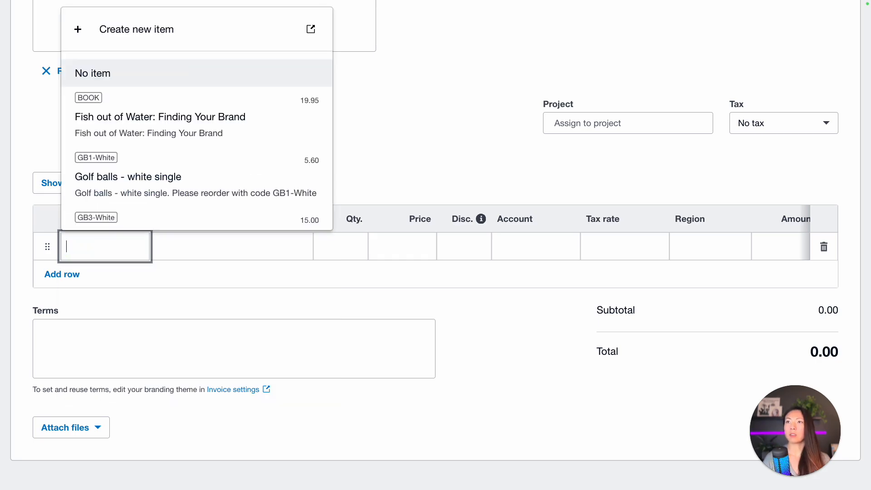
Step: Close the item list without choosing a saved item and move to the first line's description
{"action": "scroll", "coordinate": [92, 111], "scroll_direction": "down", "scroll_amount": 8}
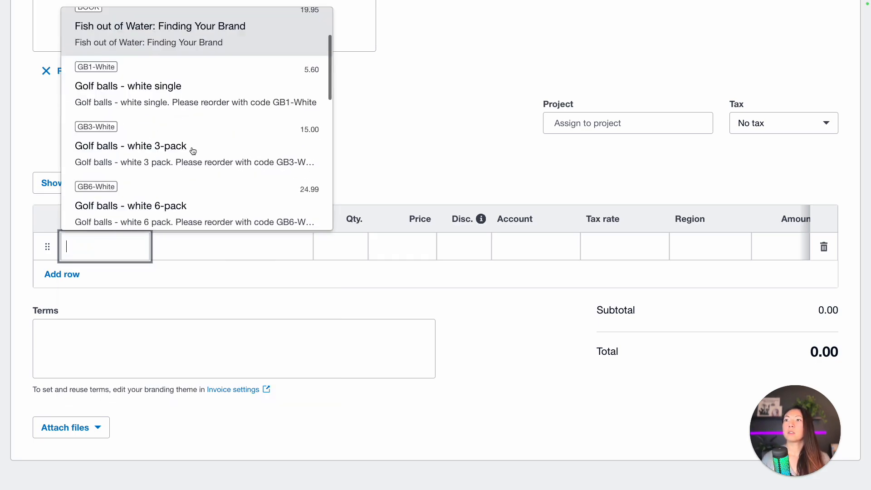
{"action": "scroll", "coordinate": [193, 152], "scroll_direction": "down", "scroll_amount": 3}
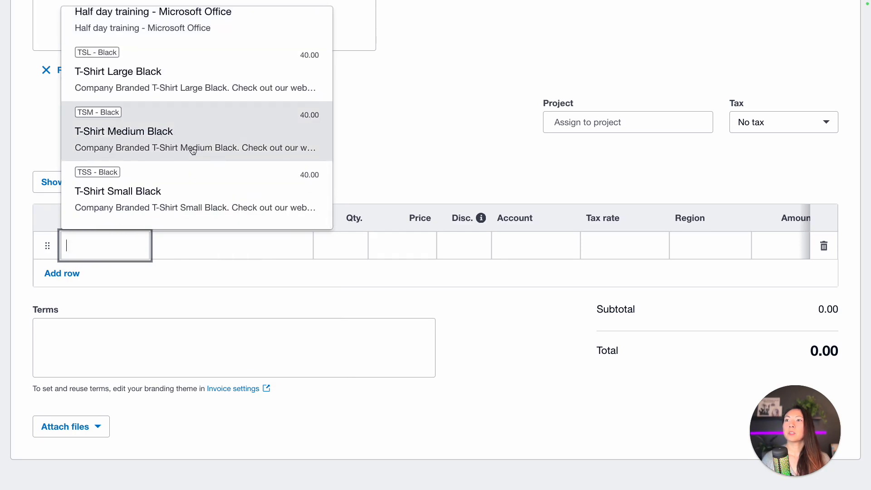
{"action": "scroll", "coordinate": [192, 151], "scroll_direction": "up", "scroll_amount": 10}
{"action": "scroll", "coordinate": [193, 151], "scroll_direction": "up", "scroll_amount": 1}
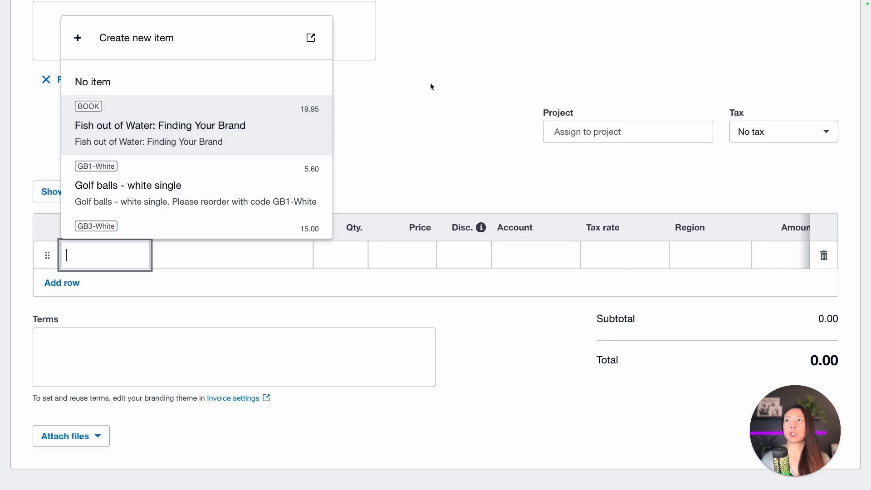
{"action": "left_click", "coordinate": [418, 93]}
{"action": "left_click", "coordinate": [241, 256]}
Step: Add three quote lines described Monthly bookkeeping, Reporting and Review
{"action": "type", "text": "Month"}
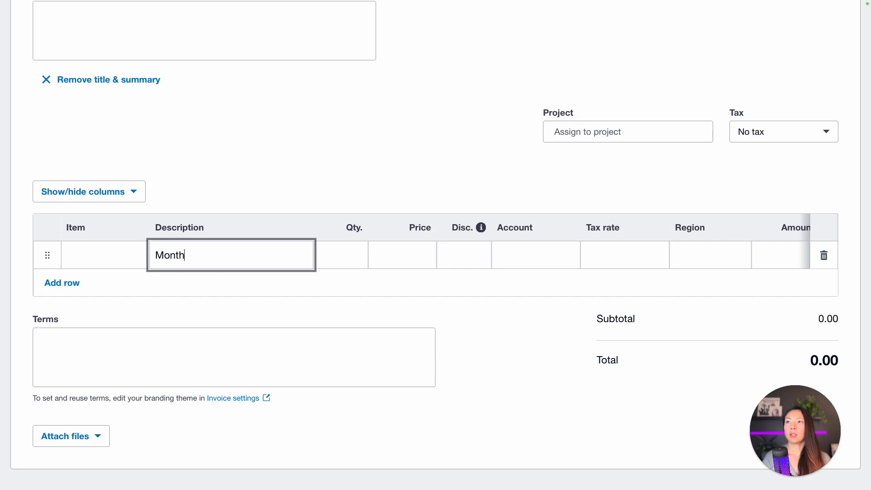
{"action": "type", "text": "ly bookkeeping"}
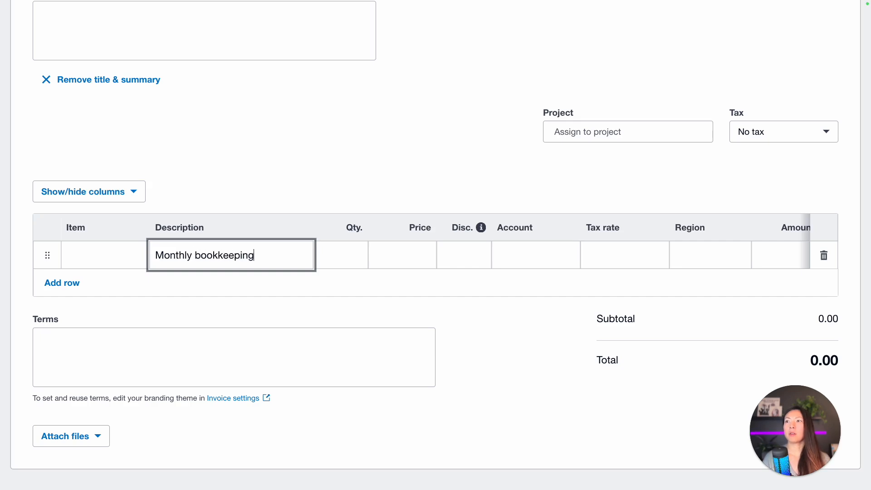
{"action": "left_click", "coordinate": [68, 283]}
{"action": "left_click", "coordinate": [173, 283]}
{"action": "type", "text": "Reporting"}
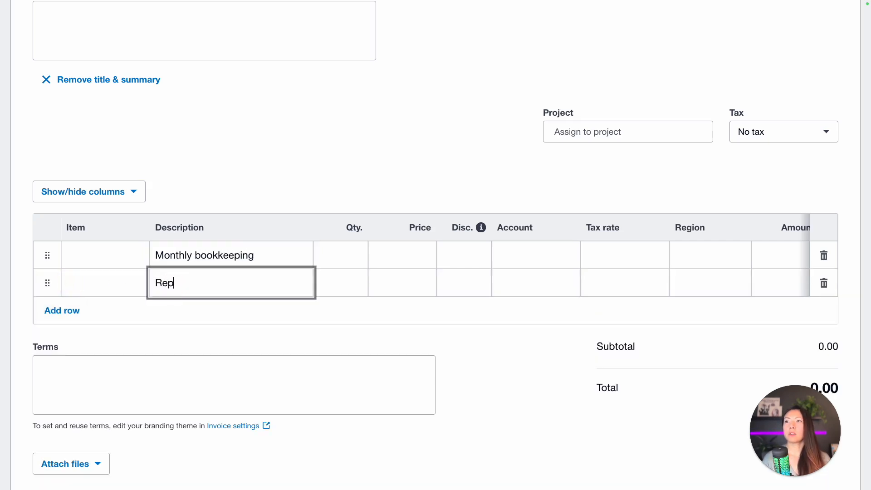
{"action": "left_click", "coordinate": [57, 310]}
{"action": "left_click", "coordinate": [227, 303]}
{"action": "type", "text": "Review"}
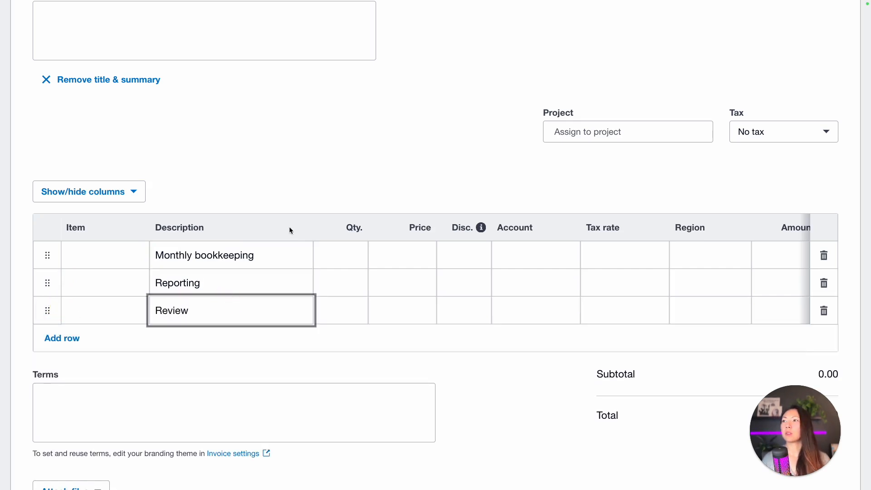
Step: Set quantity 1 on the Monthly bookkeeping, Reporting and Review lines
{"action": "left_click", "coordinate": [350, 253]}
{"action": "left_click", "coordinate": [349, 284]}
{"action": "type", "text": "1"}
{"action": "left_click", "coordinate": [338, 307]}
{"action": "type", "text": "1"}
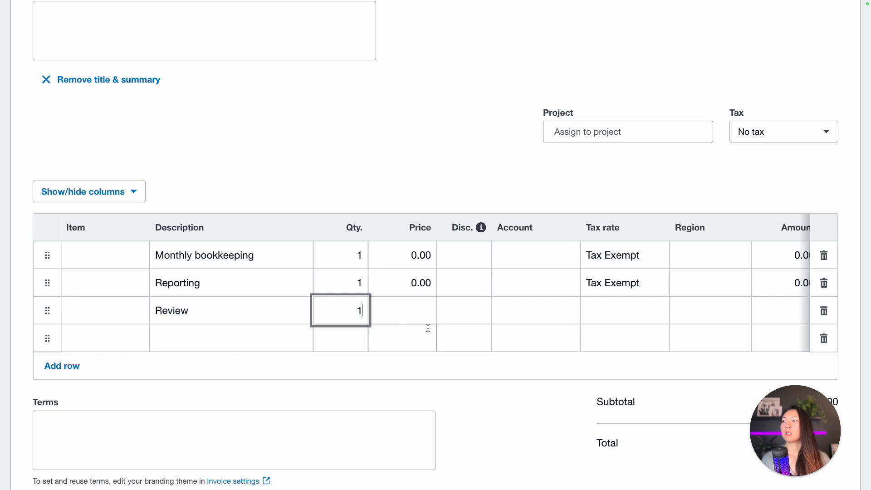
{"action": "left_click", "coordinate": [413, 310]}
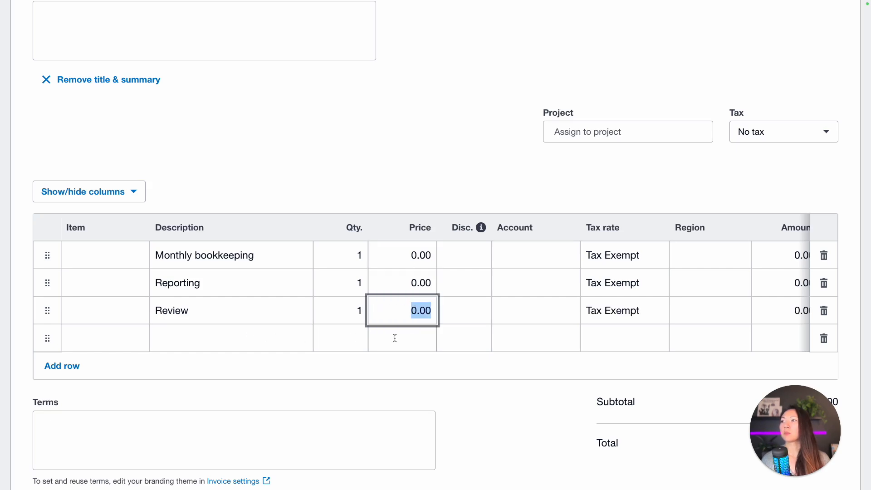
Step: Add a fourth line 'Total' with quantity 1 and price 2500
{"action": "left_click", "coordinate": [239, 331]}
{"action": "type", "text": "Total"}
{"action": "key", "text": "Tab"}
{"action": "key", "text": "Tab"}
{"action": "key", "text": "shift+Tab"}
{"action": "type", "text": "1"}
{"action": "key", "text": "Tab"}
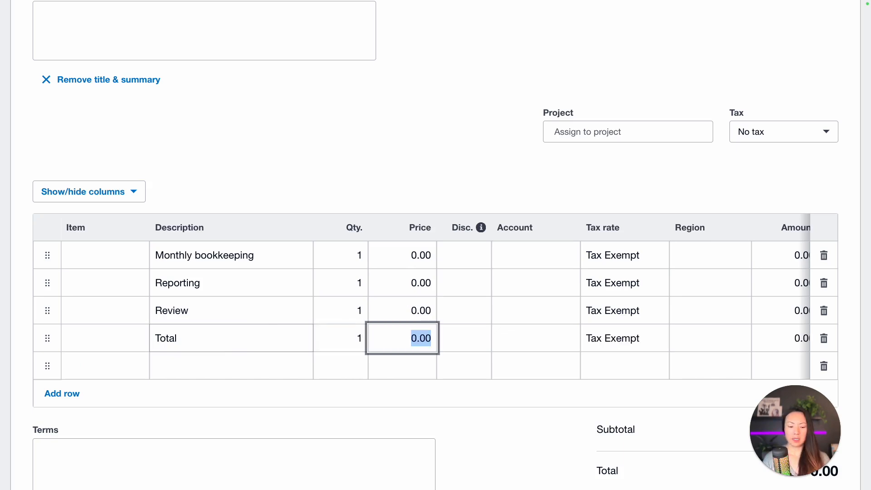
{"action": "type", "text": "2500"}
{"action": "key", "text": "Tab"}
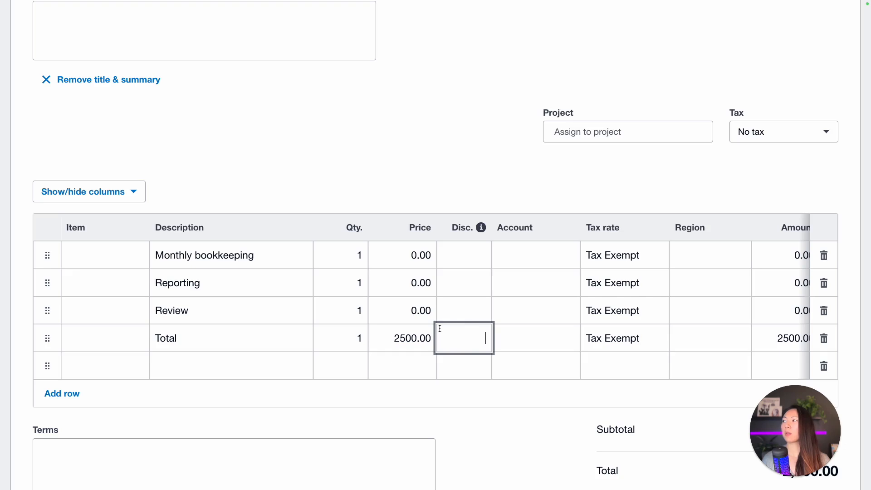
{"action": "scroll", "coordinate": [437, 291], "scroll_direction": "down", "scroll_amount": 3}
{"action": "scroll", "coordinate": [435, 251], "scroll_direction": "down", "scroll_amount": 1}
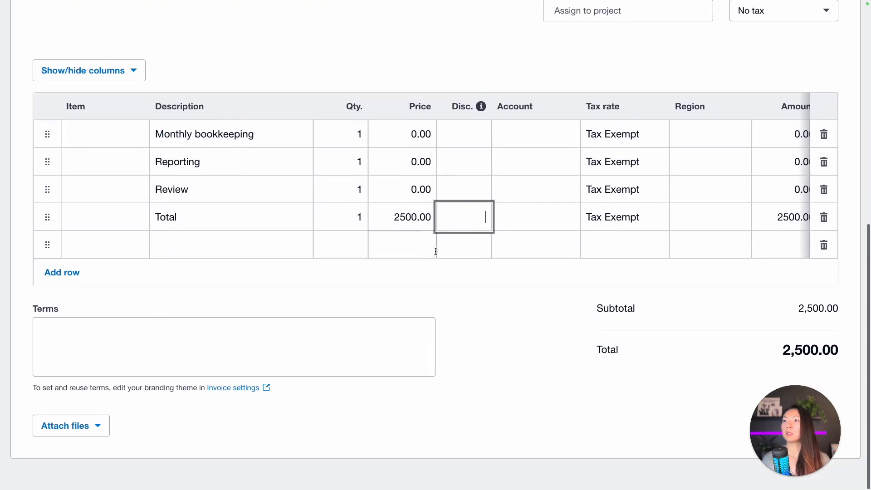
Step: Look over the terms area and the completed quote totalling 2,500.00
{"action": "left_click", "coordinate": [243, 363]}
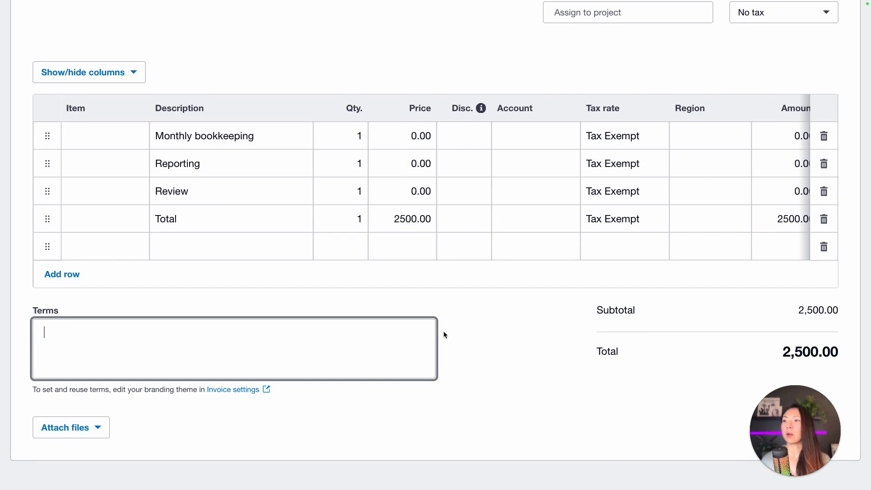
{"action": "left_click_drag", "start_coordinate": [779, 431], "coordinate": [870, 427]}
{"action": "scroll", "coordinate": [725, 396], "scroll_direction": "down", "scroll_amount": 5}
{"action": "scroll", "coordinate": [725, 399], "scroll_direction": "up", "scroll_amount": 10}
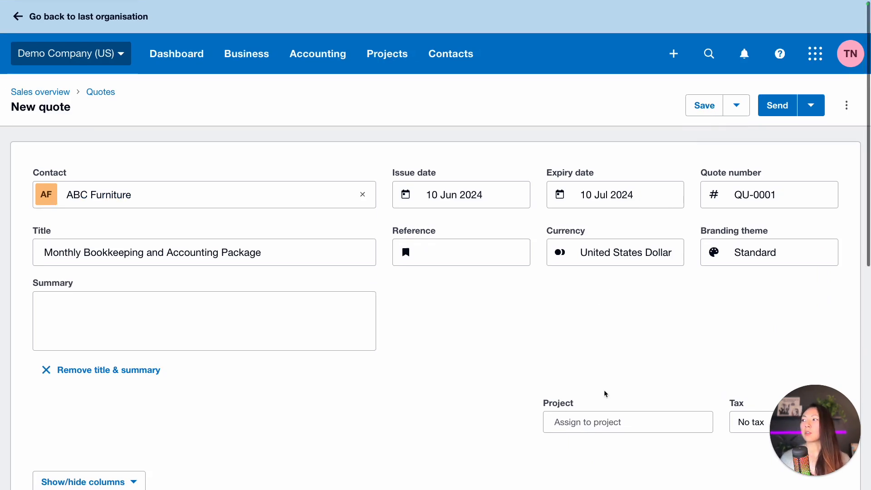
{"action": "scroll", "coordinate": [605, 385], "scroll_direction": "down", "scroll_amount": 9}
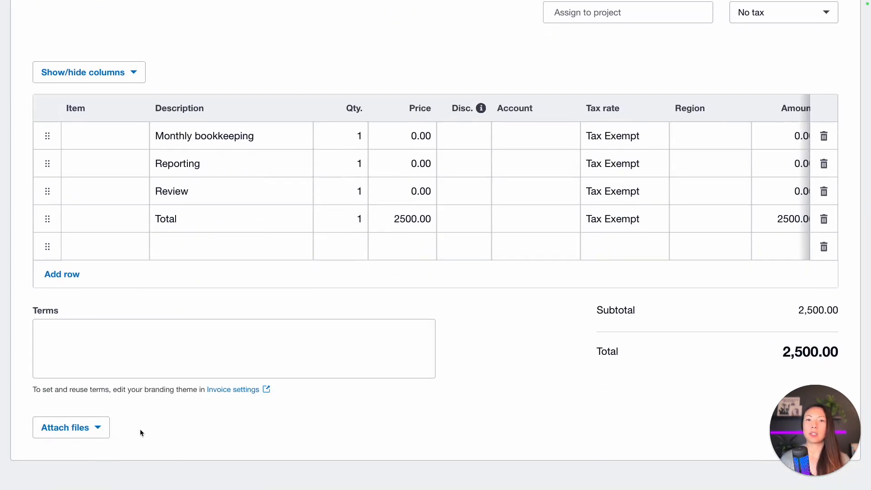
{"action": "scroll", "coordinate": [516, 403], "scroll_direction": "up", "scroll_amount": 8}
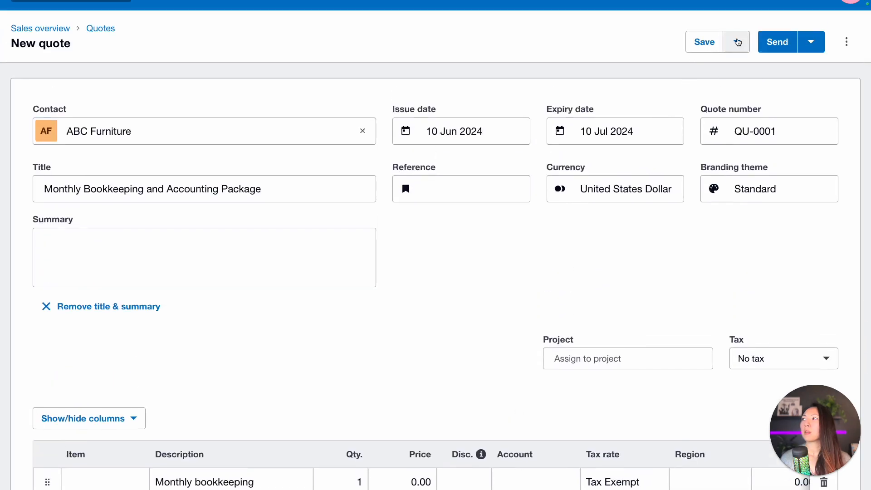
Step: Save quote QU-0001 as a draft and bring up the Send quote email form
{"action": "left_click", "coordinate": [737, 43]}
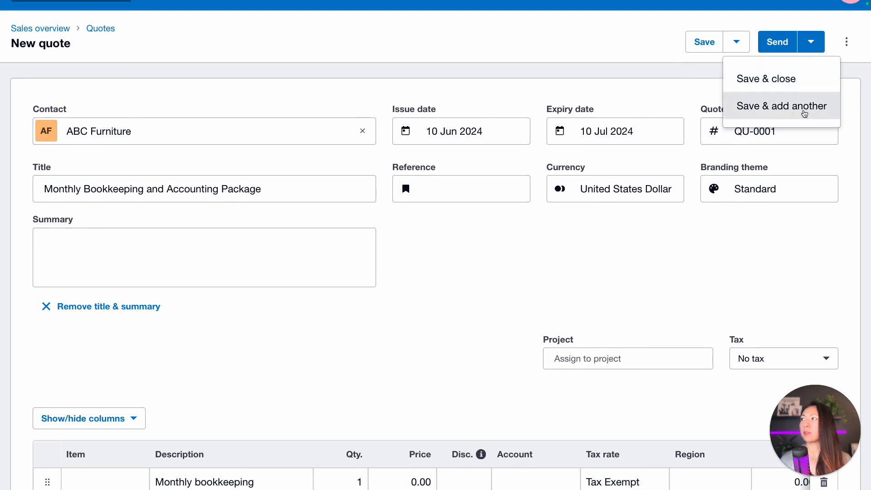
{"action": "left_click", "coordinate": [811, 42]}
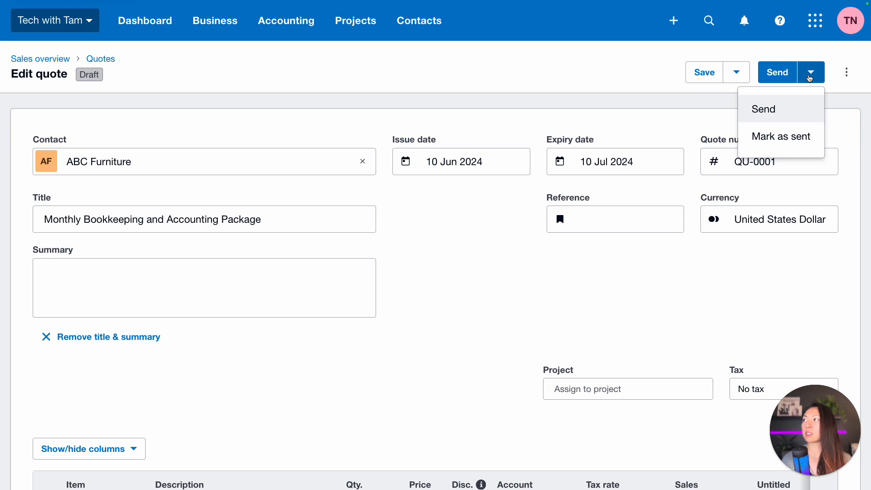
{"action": "left_click", "coordinate": [769, 109]}
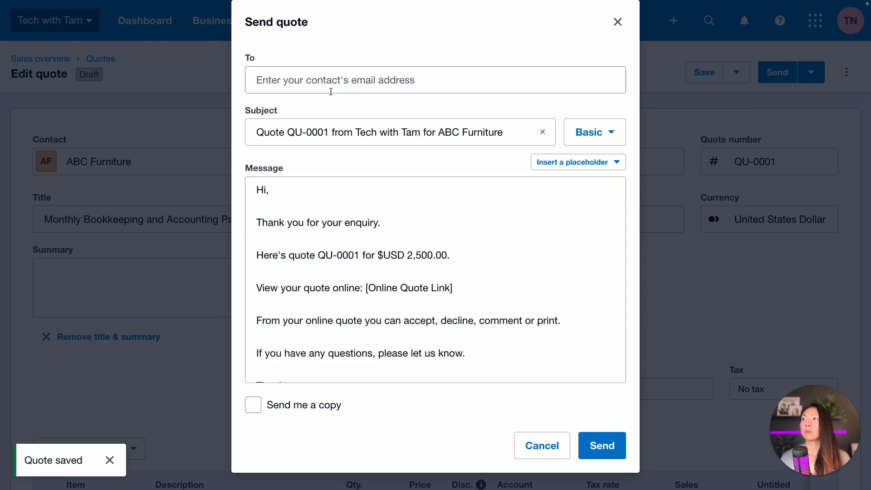
Step: Address the quote email to the customer's e-mail, tick Send me a copy, and send it
{"action": "left_click", "coordinate": [331, 81]}
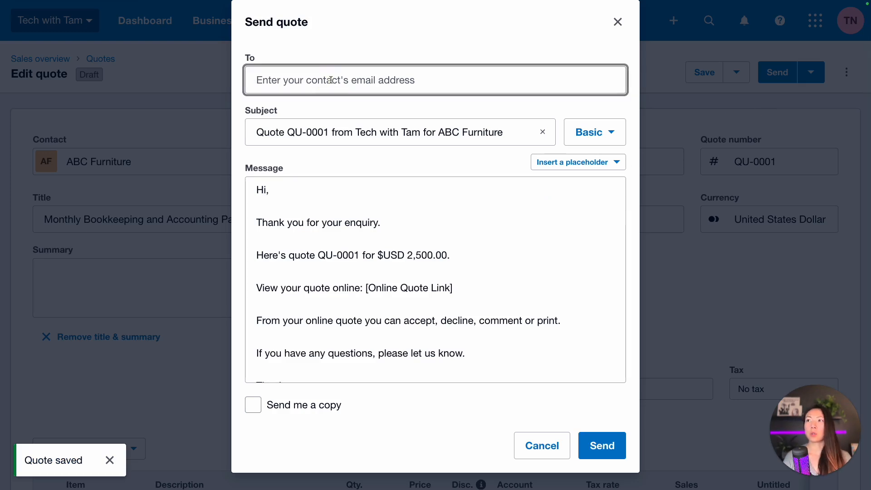
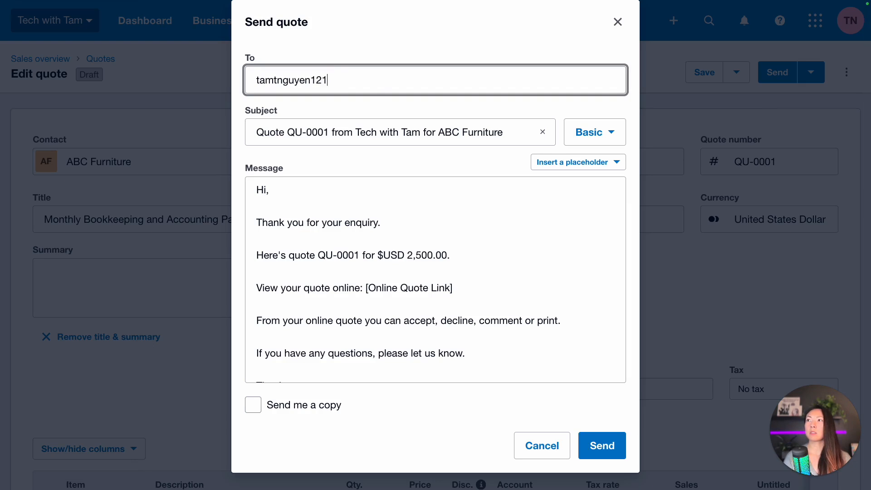
{"action": "key", "text": "Return"}
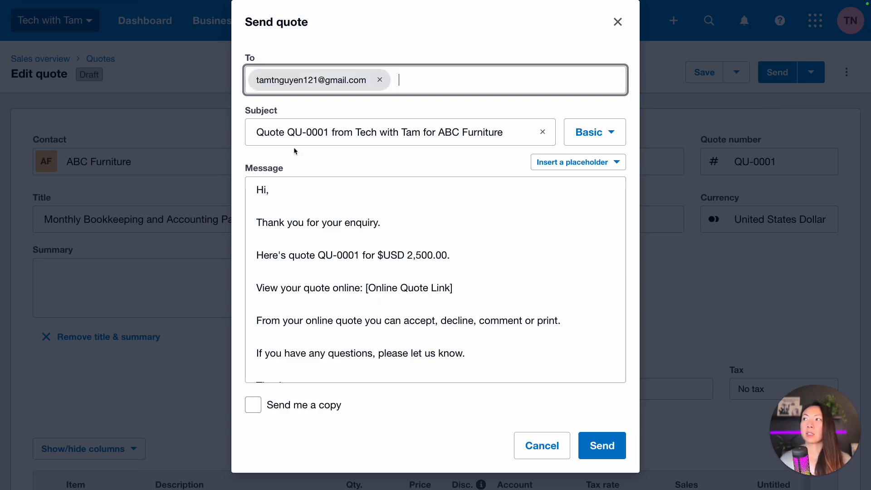
{"action": "scroll", "coordinate": [363, 252], "scroll_direction": "down", "scroll_amount": 2}
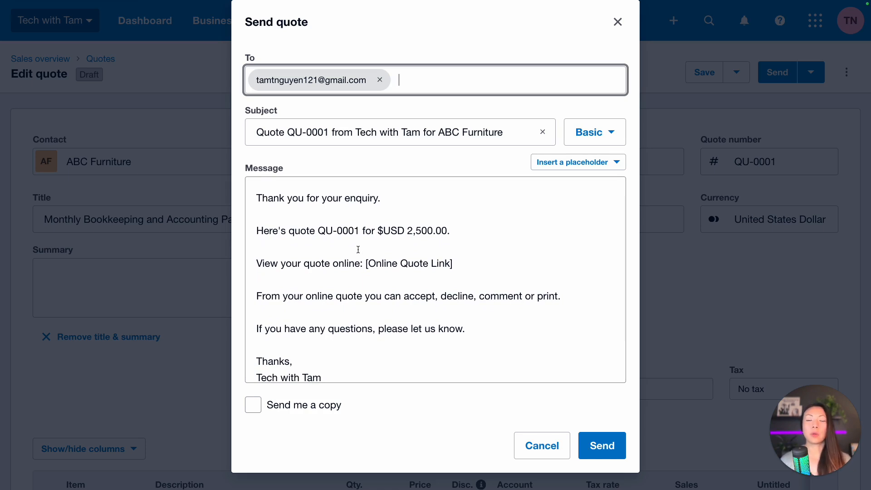
{"action": "scroll", "coordinate": [359, 250], "scroll_direction": "down", "scroll_amount": 2}
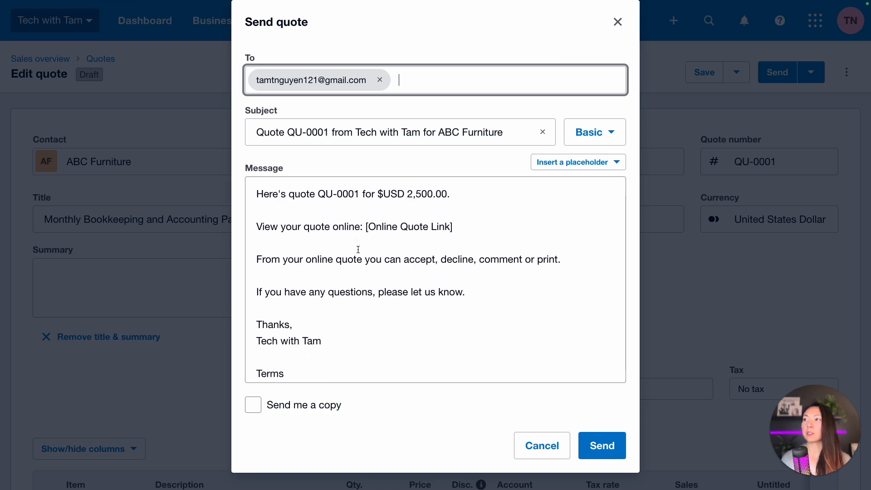
{"action": "left_click_drag", "start_coordinate": [366, 227], "coordinate": [486, 227]}
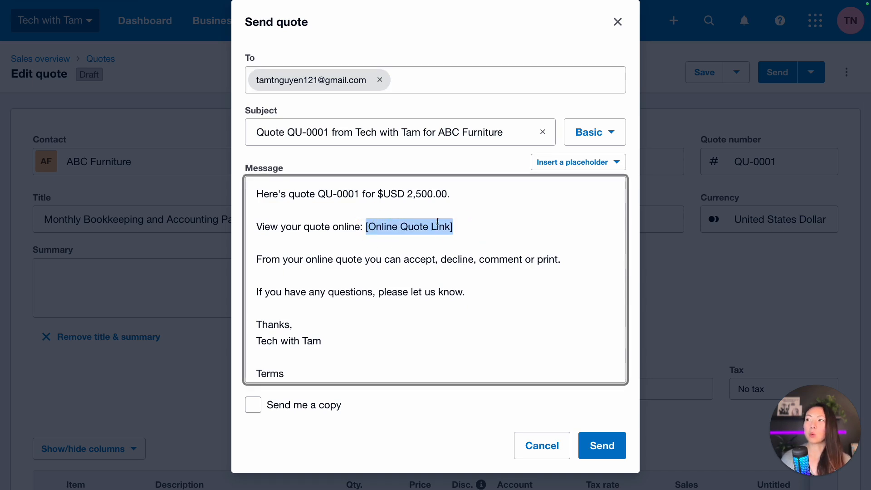
{"action": "scroll", "coordinate": [357, 357], "scroll_direction": "down", "scroll_amount": 1}
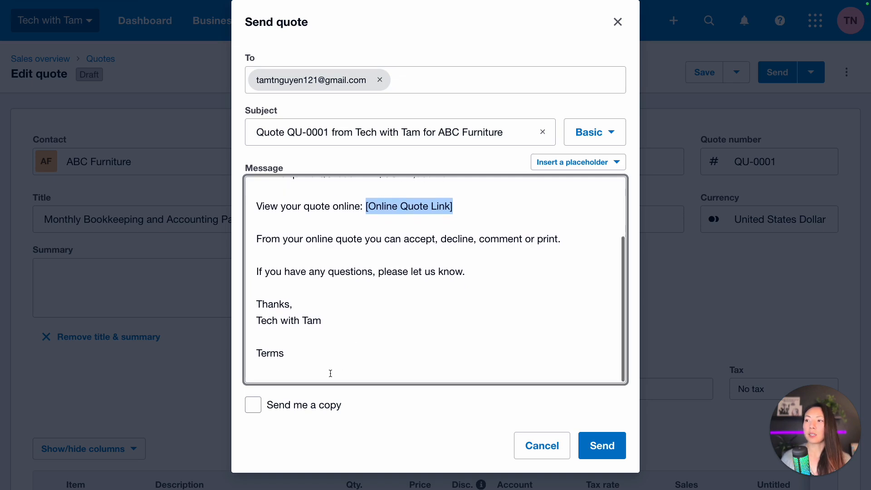
{"action": "left_click", "coordinate": [253, 410]}
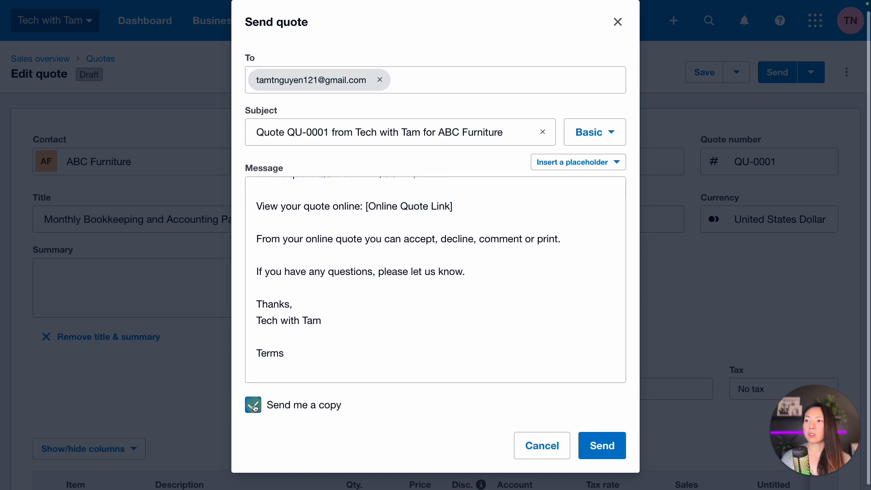
{"action": "left_click", "coordinate": [607, 449]}
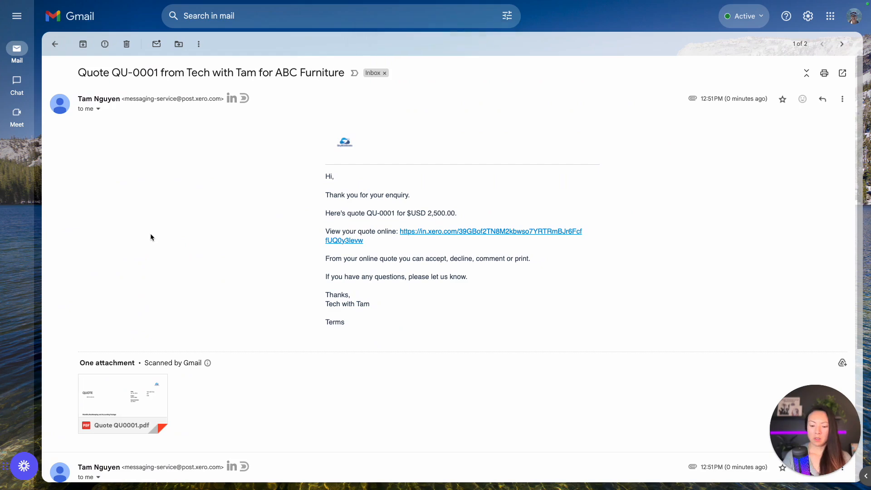
{"action": "key", "text": "ctrl+plus"}
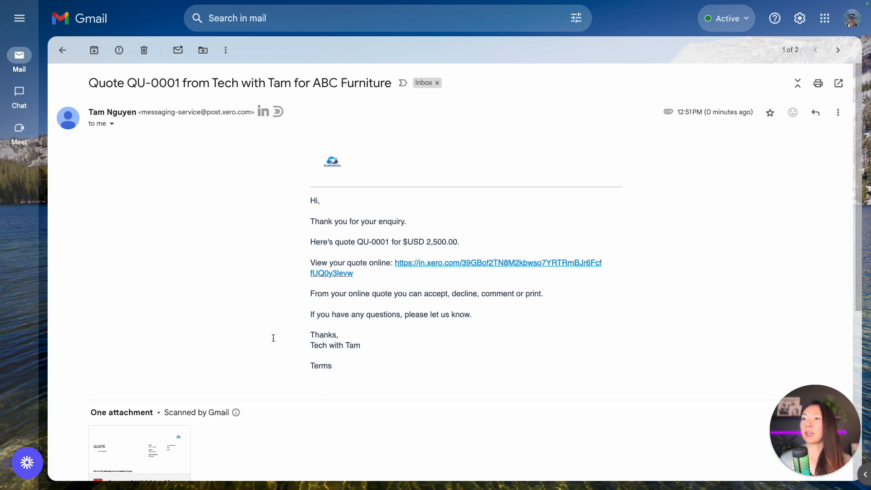
{"action": "scroll", "coordinate": [173, 386], "scroll_direction": "down", "scroll_amount": 2}
{"action": "mouse_move", "coordinate": [93, 393]}
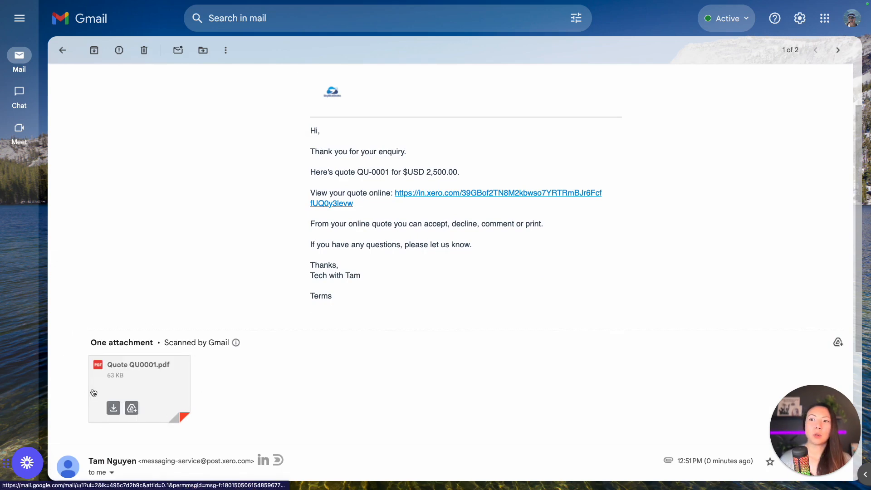
{"action": "scroll", "coordinate": [198, 390], "scroll_direction": "up", "scroll_amount": 2}
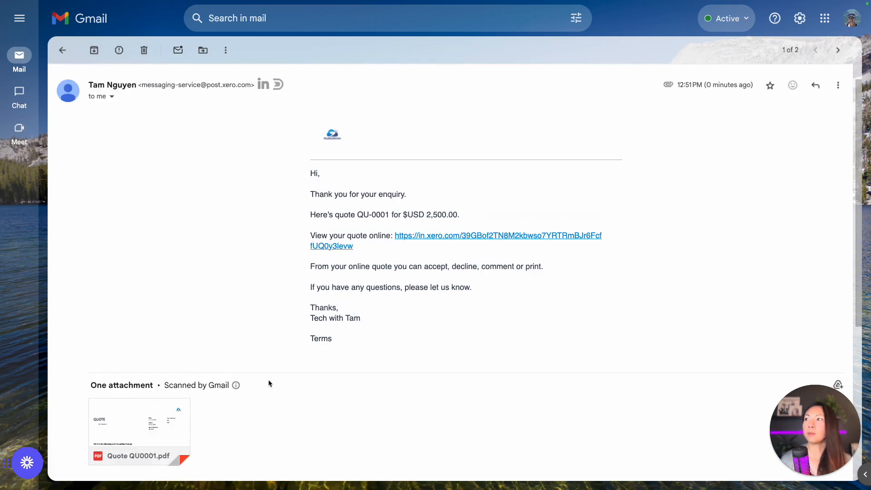
Step: Open the online quote QU-0001 at 125% zoom and review its lines and USD 2,500.00 total
{"action": "left_click", "coordinate": [472, 262]}
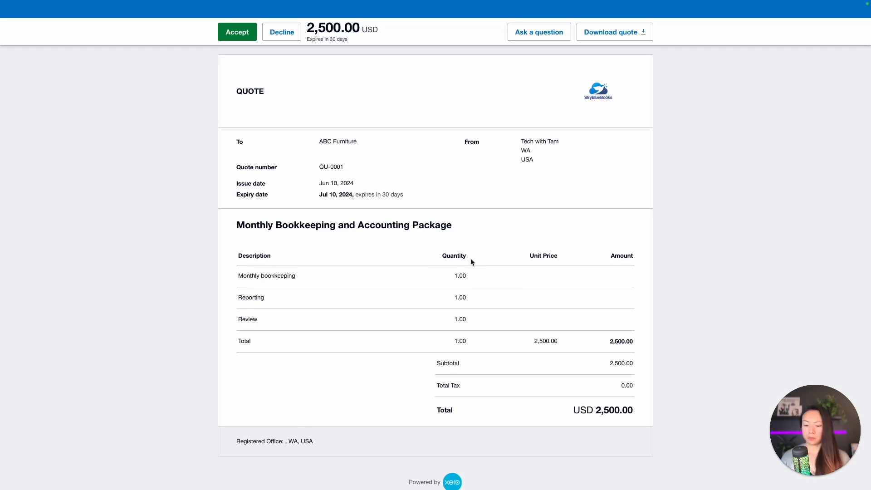
{"action": "key", "text": "ctrl+plus"}
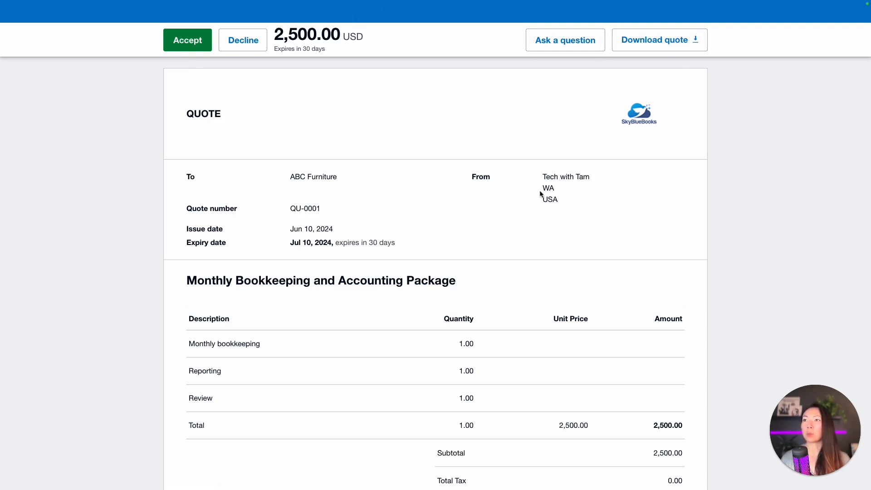
{"action": "scroll", "coordinate": [540, 191], "scroll_direction": "down", "scroll_amount": 2}
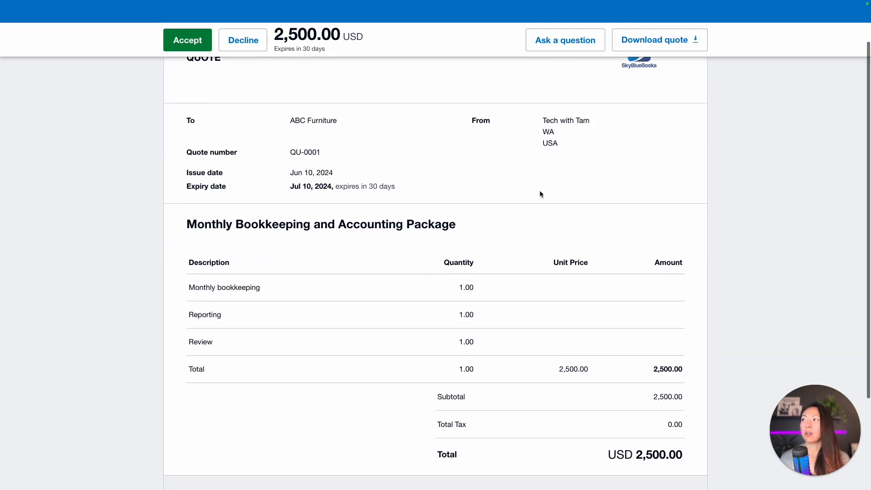
{"action": "scroll", "coordinate": [236, 93], "scroll_direction": "up", "scroll_amount": 1}
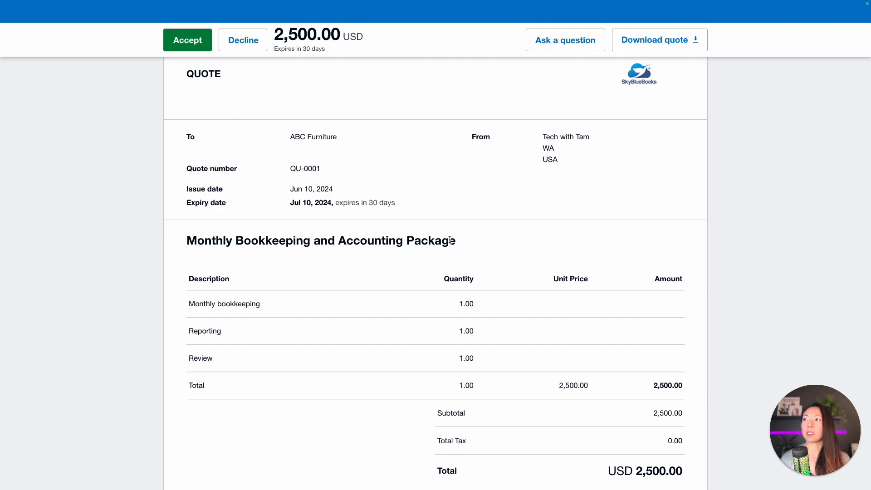
{"action": "scroll", "coordinate": [449, 241], "scroll_direction": "down", "scroll_amount": 1}
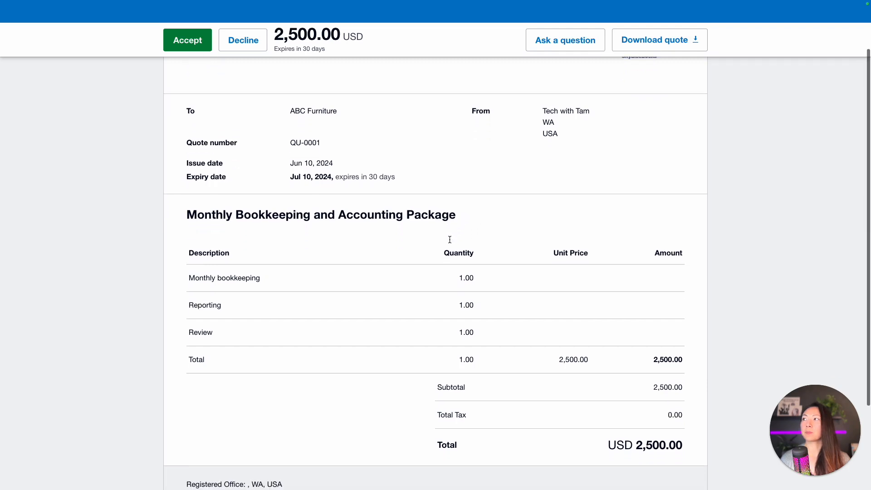
{"action": "scroll", "coordinate": [450, 239], "scroll_direction": "down", "scroll_amount": 2}
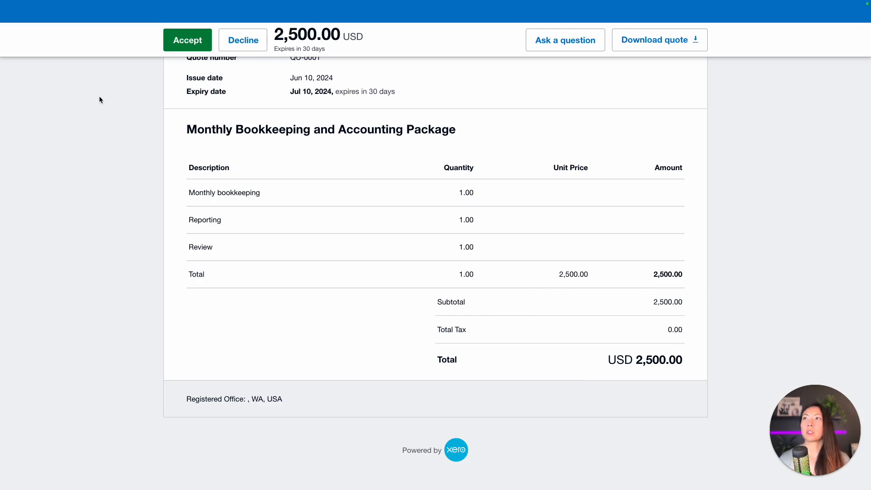
Step: Accept quote QU-0001 online, then reload it in Xero and expand History and notes
{"action": "left_click", "coordinate": [188, 42]}
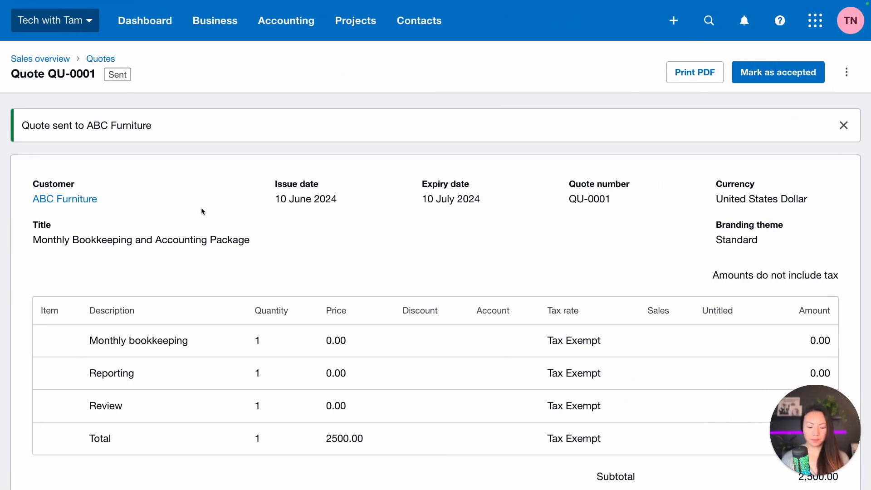
{"action": "key", "text": "super+r"}
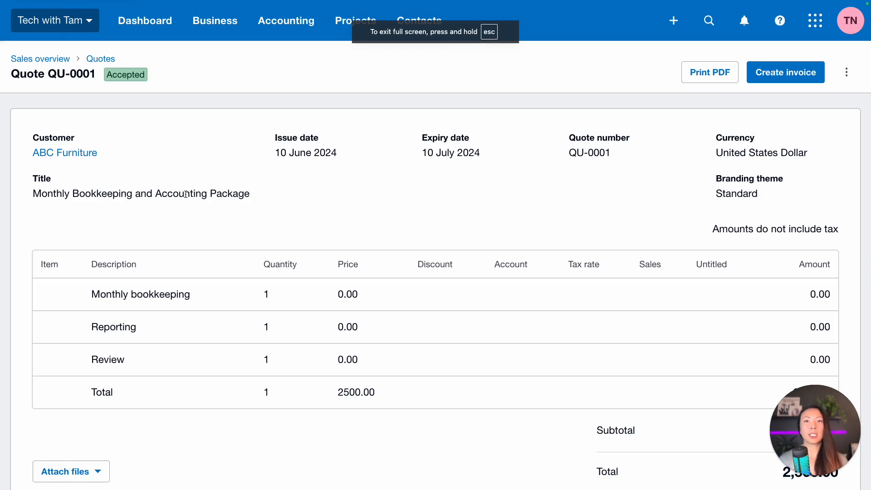
{"action": "scroll", "coordinate": [418, 177], "scroll_direction": "down", "scroll_amount": 2}
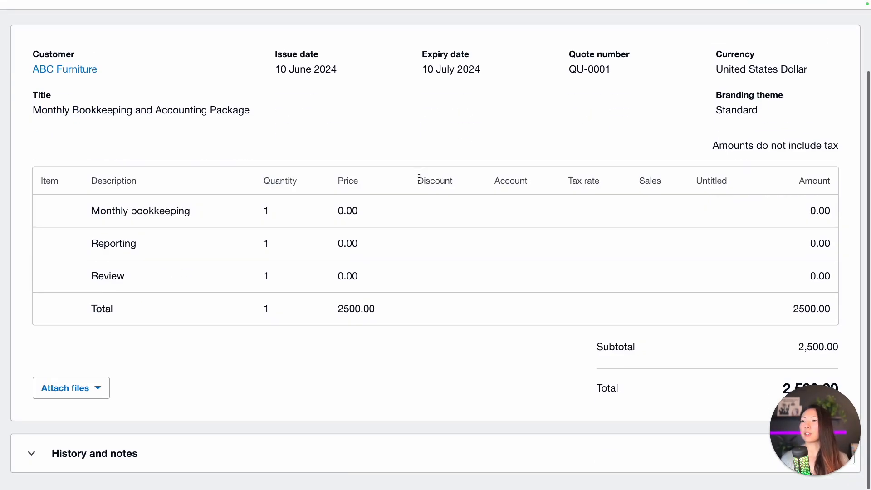
{"action": "left_click", "coordinate": [31, 453]}
Step: Check the history shows QU-0001 viewed online at 12:52 pm and accepted at 12:53 pm
{"action": "scroll", "coordinate": [207, 423], "scroll_direction": "down", "scroll_amount": 4}
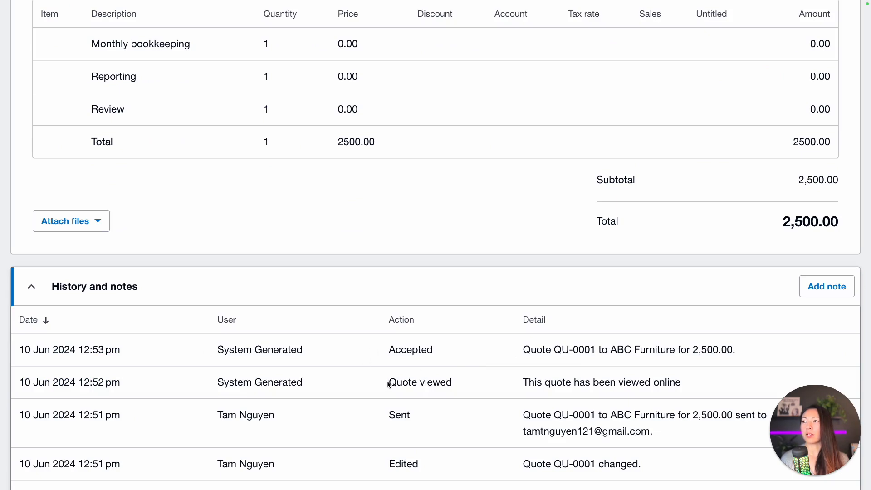
{"action": "left_click_drag", "start_coordinate": [75, 383], "coordinate": [129, 386]}
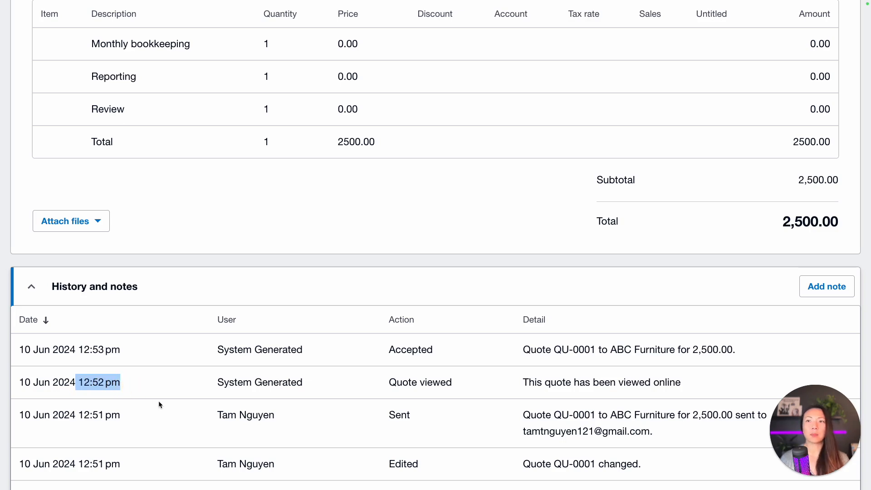
{"action": "scroll", "coordinate": [159, 401], "scroll_direction": "up", "scroll_amount": 5}
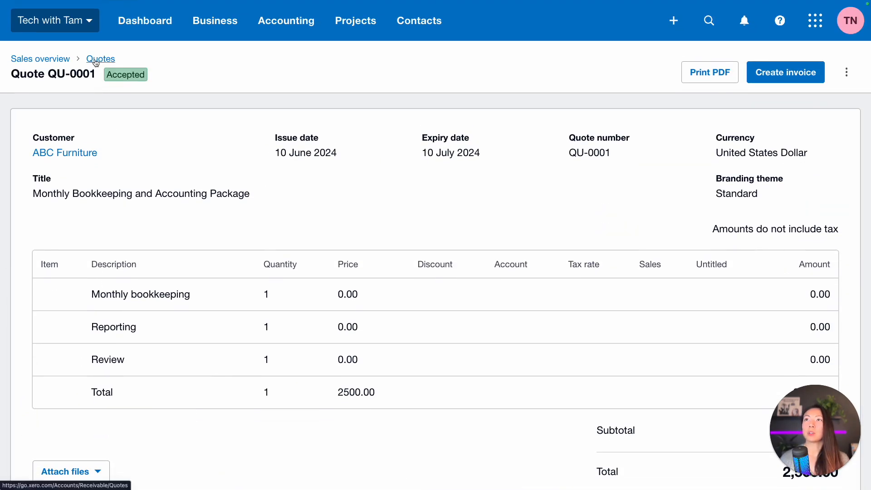
Step: Go to Business > Quotes to see QU-0001 for ABC Furniture listed as Accepted
{"action": "left_click", "coordinate": [200, 23]}
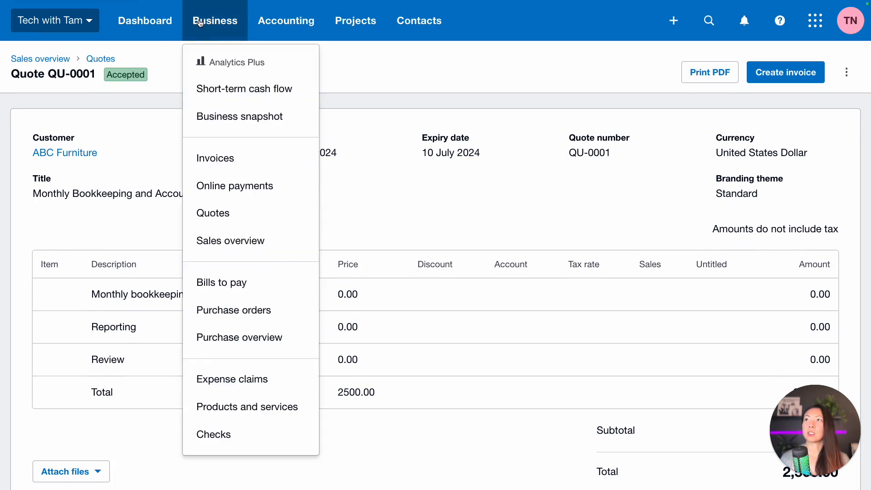
{"action": "left_click", "coordinate": [271, 217]}
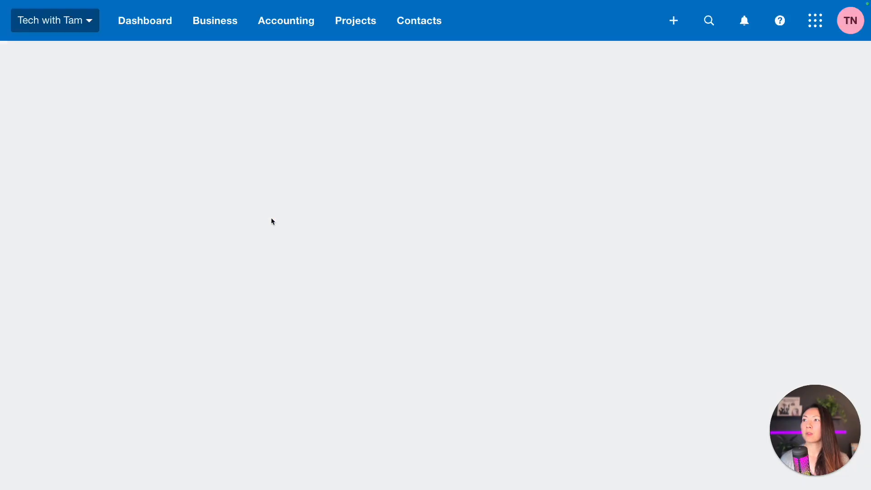